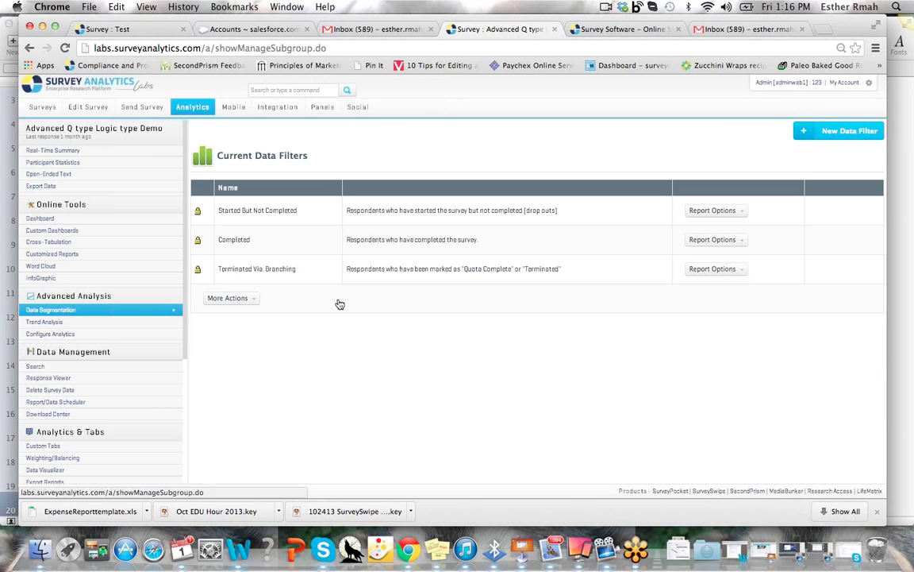
- Create a new data filter named 'Net Promotor high and mid level income' and enable Responses to the Survey
{"action": "left_click", "coordinate": [831, 131]}
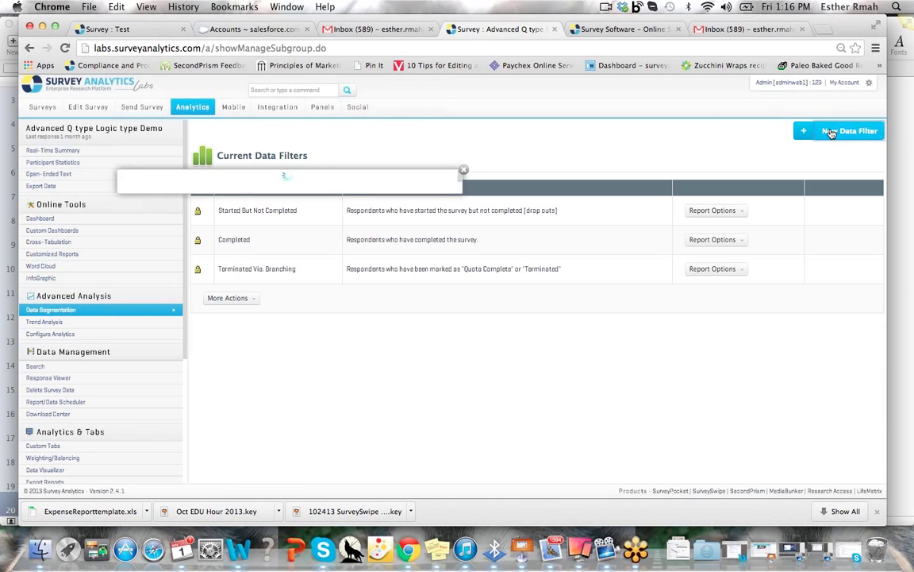
{"action": "left_click", "coordinate": [226, 212]}
{"action": "key", "text": "Escape"}
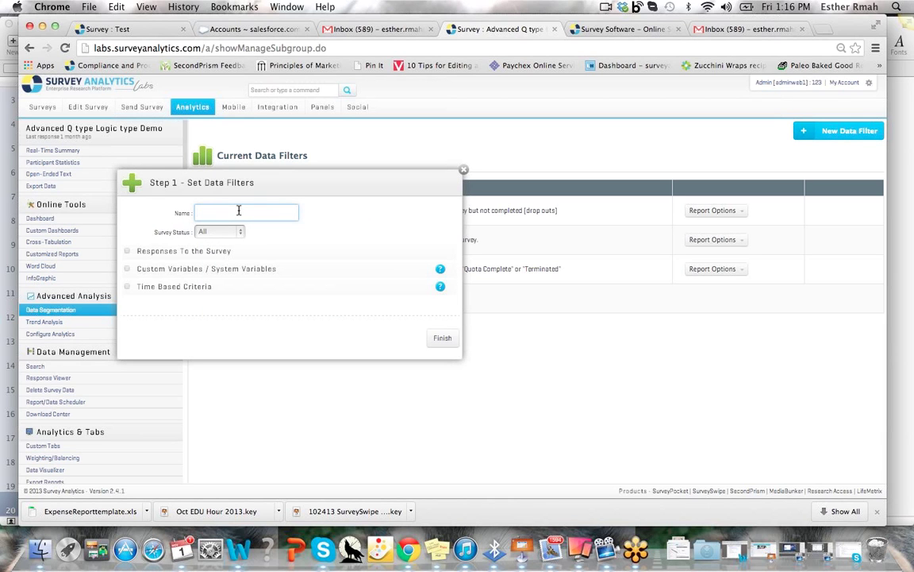
{"action": "type", "text": "Net Promotor and mid level income"}
{"action": "left_click", "coordinate": [231, 213]}
{"action": "type", "text": "high"}
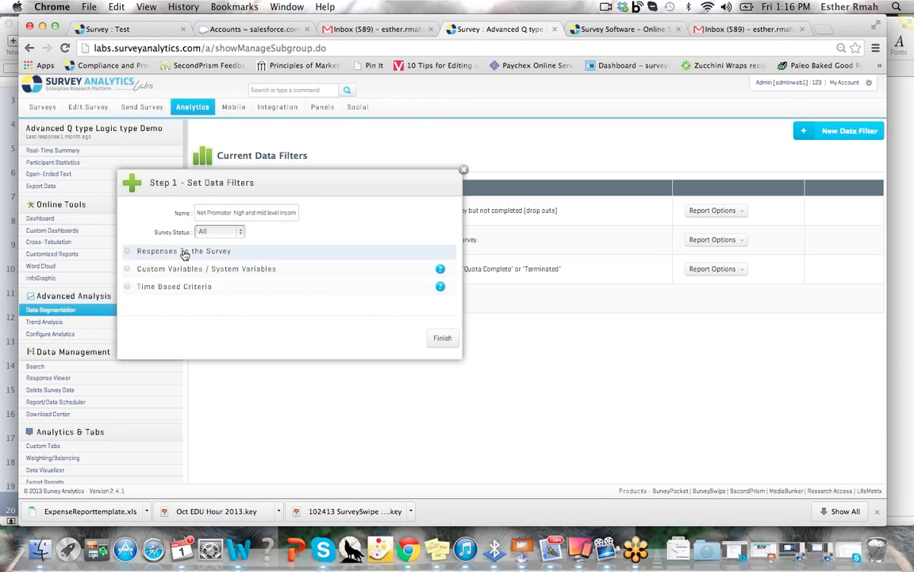
{"action": "left_click", "coordinate": [182, 252]}
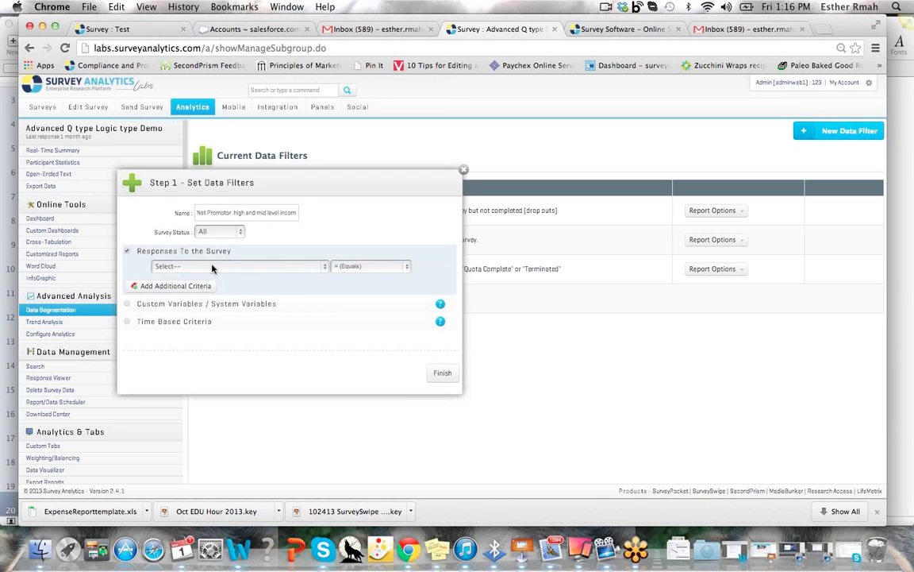
- Add a criterion matching Q14 Net Promotor Score answers 8 and 9, plus a second AND criterion row
{"action": "left_click", "coordinate": [213, 268]}
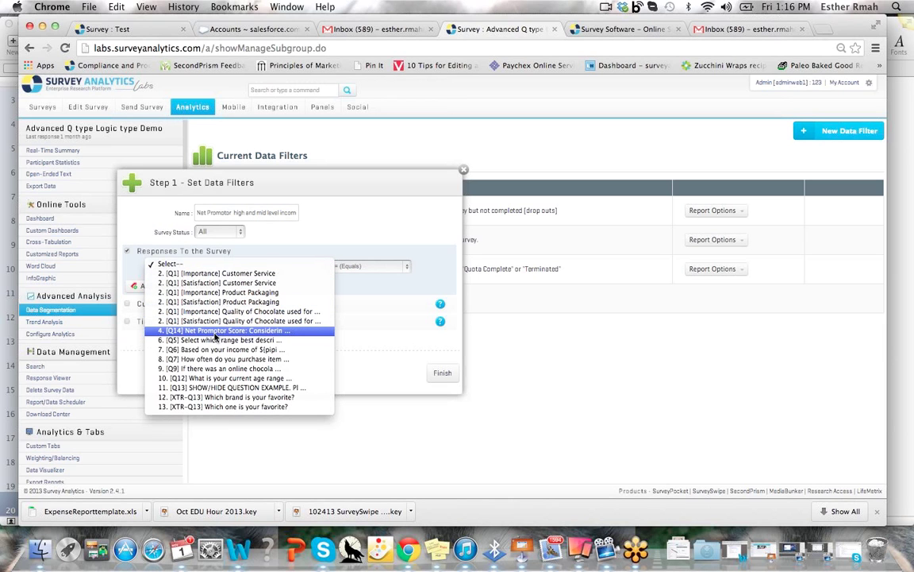
{"action": "left_click", "coordinate": [214, 335]}
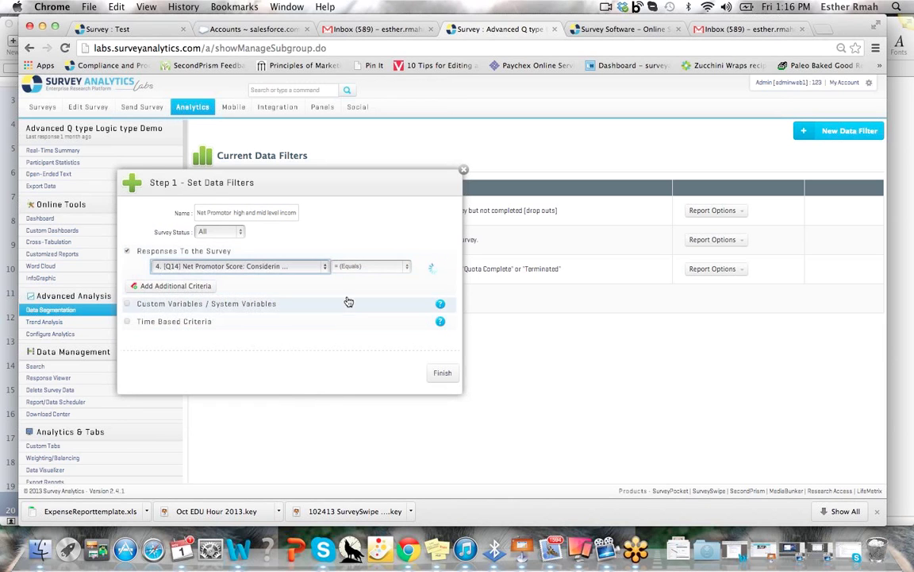
{"action": "scroll", "coordinate": [421, 278], "scroll_direction": "down", "scroll_amount": 3}
{"action": "left_click_drag", "start_coordinate": [419, 276], "coordinate": [419, 288]}
{"action": "left_click", "coordinate": [378, 301]}
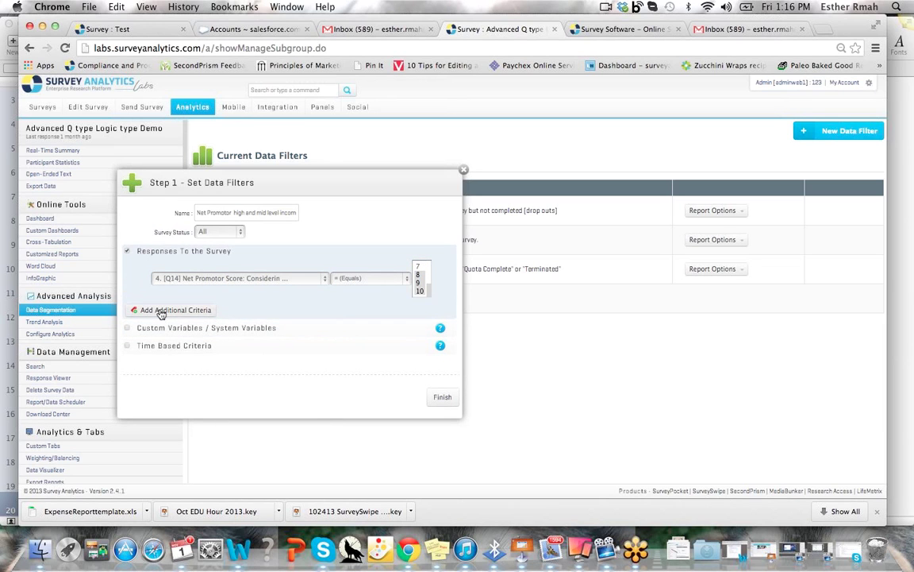
{"action": "left_click", "coordinate": [147, 310]}
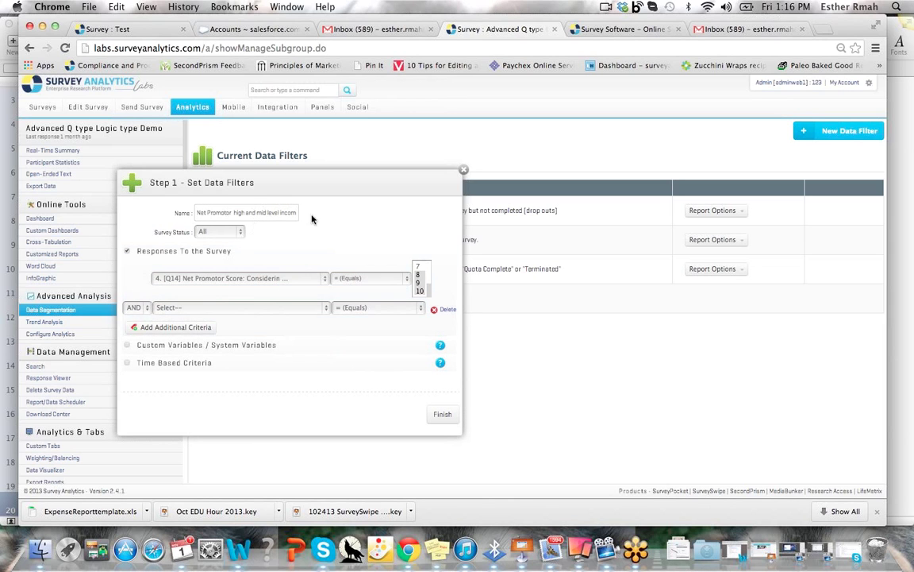
{"action": "left_click", "coordinate": [281, 308]}
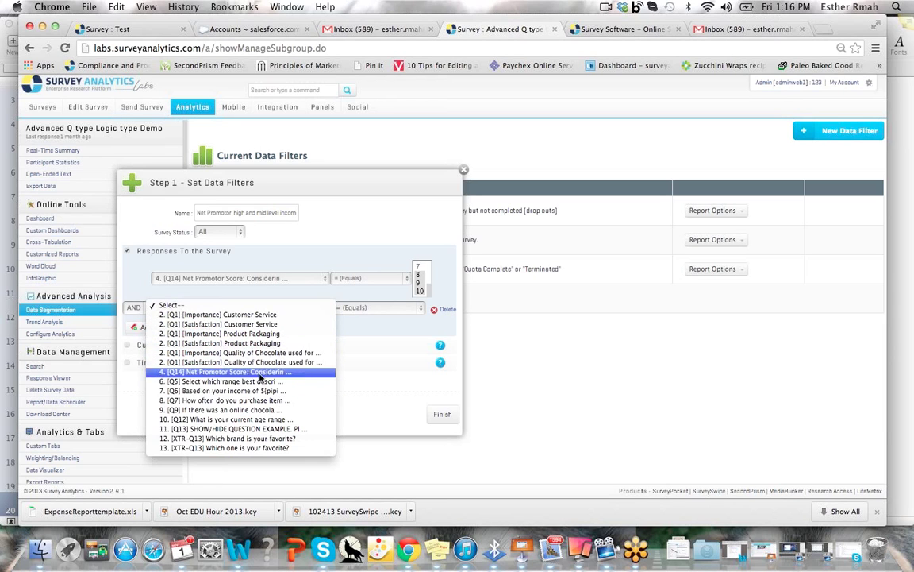
- Set the second criterion to Q5 income ranges $40-60K, $60-100K and $100K+
{"action": "left_click", "coordinate": [260, 381]}
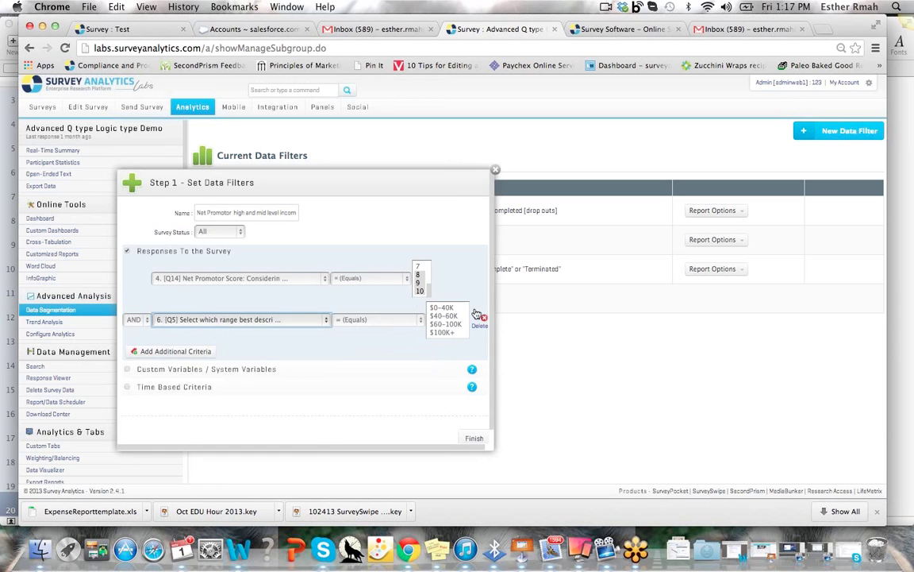
{"action": "left_click_drag", "start_coordinate": [435, 320], "coordinate": [432, 345]}
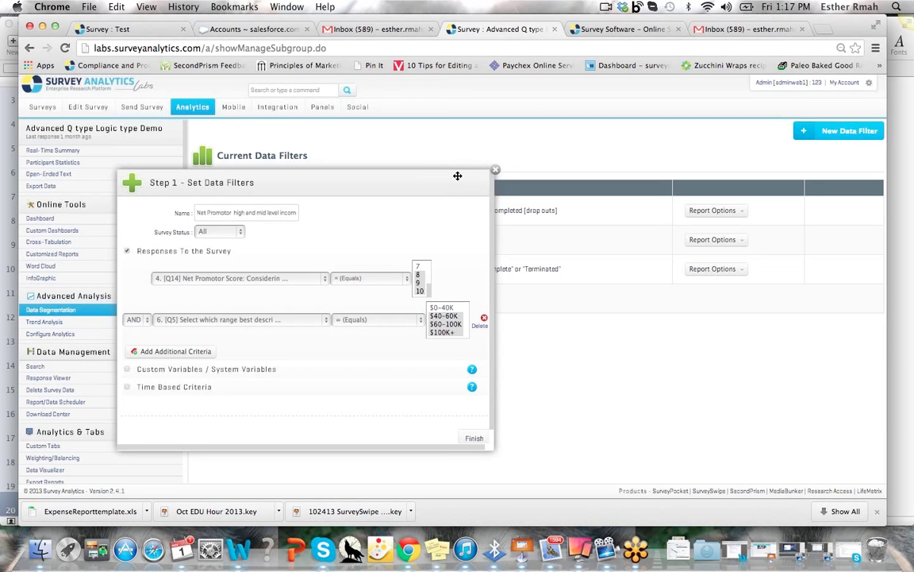
{"action": "left_click_drag", "start_coordinate": [466, 178], "coordinate": [505, 123]}
- Review Custom/System Variables, leaving language, geo location and email list unset, and show date criteria
{"action": "left_click", "coordinate": [256, 319]}
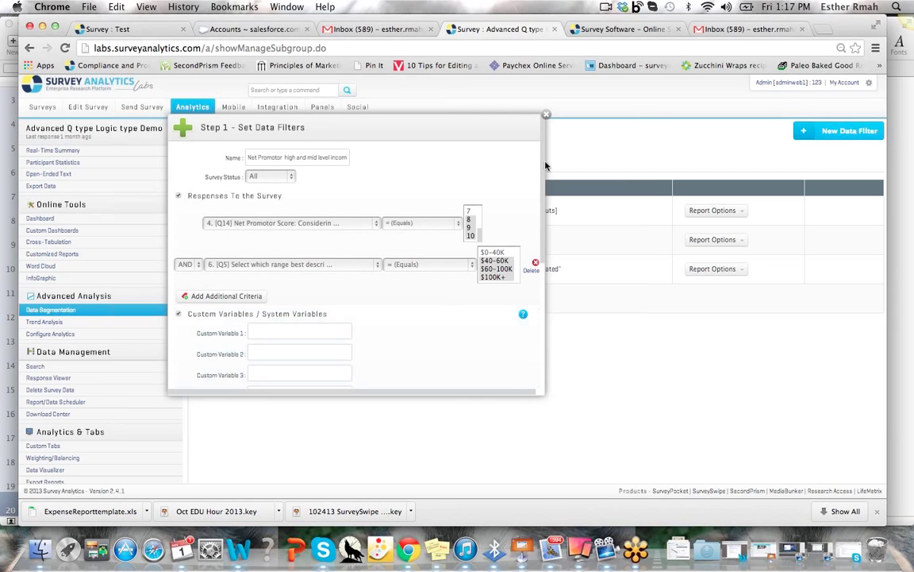
{"action": "scroll", "coordinate": [543, 180], "scroll_direction": "down", "scroll_amount": 2}
{"action": "left_click_drag", "start_coordinate": [542, 179], "coordinate": [551, 294]}
{"action": "left_click", "coordinate": [282, 241]}
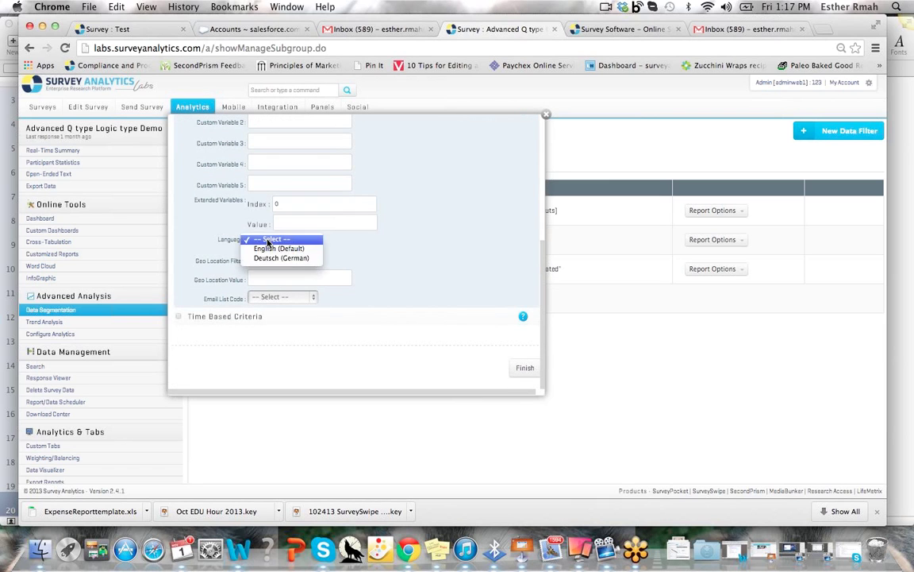
{"action": "left_click", "coordinate": [282, 240]}
{"action": "left_click", "coordinate": [276, 259]}
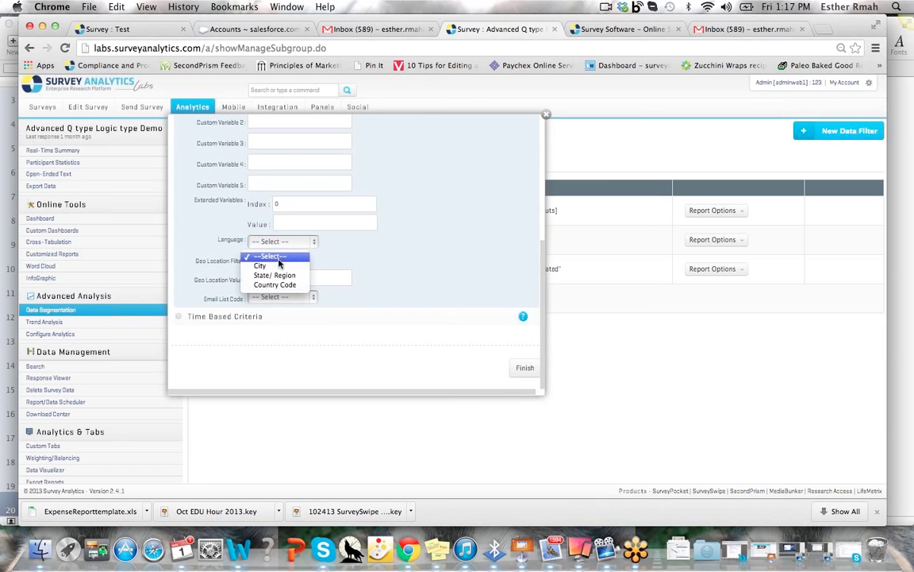
{"action": "left_click", "coordinate": [277, 259]}
{"action": "left_click", "coordinate": [279, 298]}
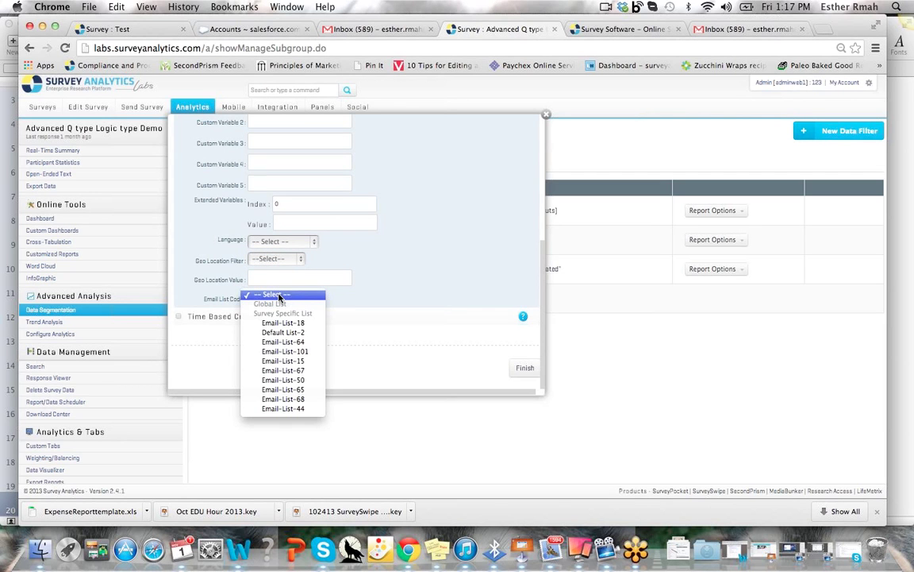
{"action": "left_click", "coordinate": [278, 295]}
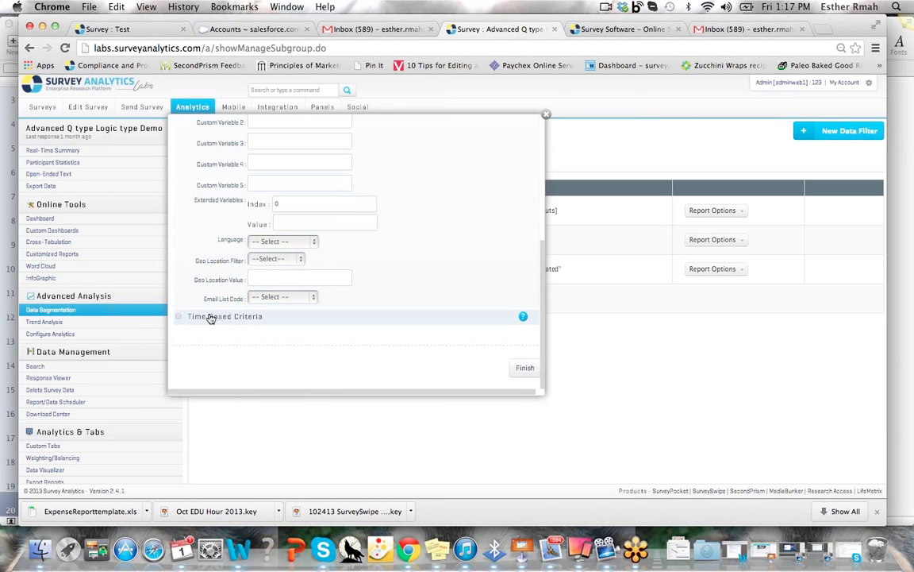
{"action": "left_click", "coordinate": [210, 317]}
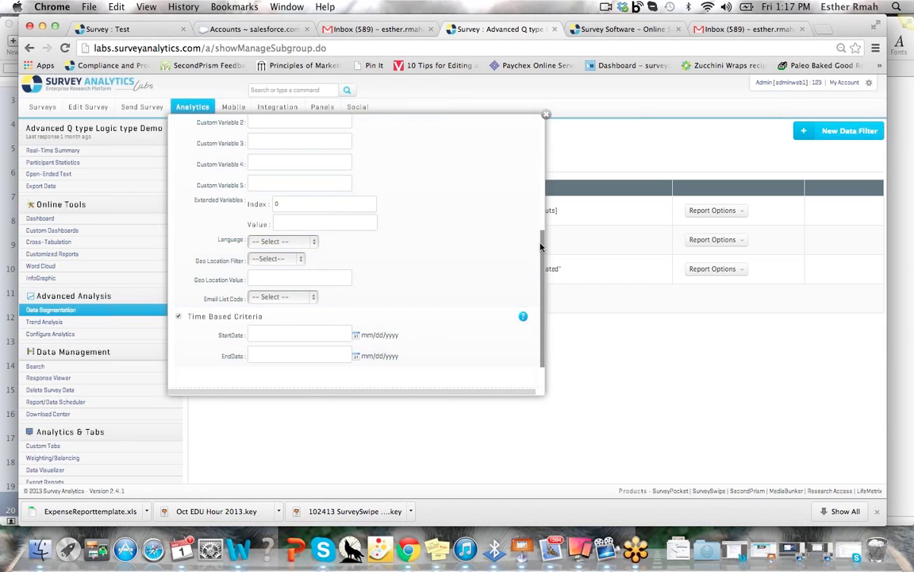
{"action": "left_click_drag", "start_coordinate": [540, 246], "coordinate": [535, 147]}
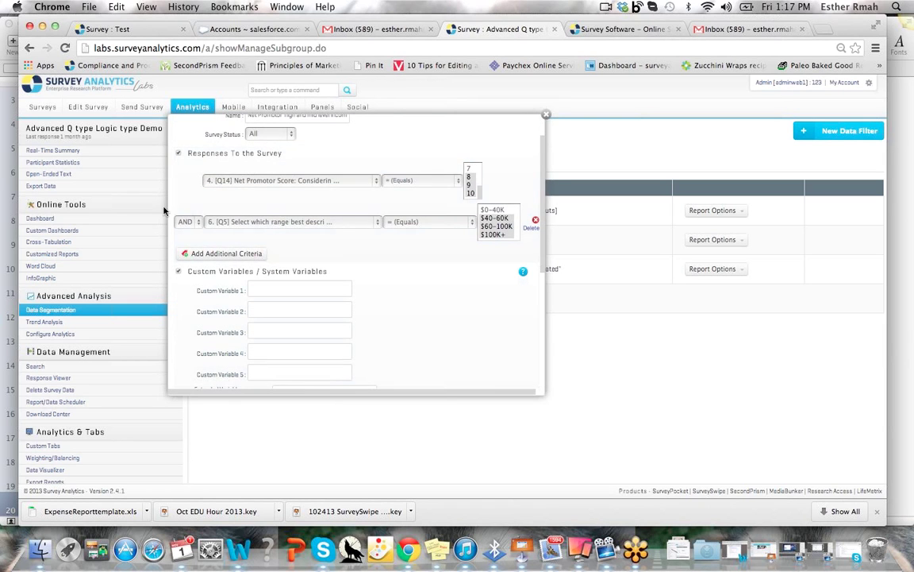
- Set the connector between the Q14 and Q5 criteria to AND and finish the wizard
{"action": "left_click", "coordinate": [187, 221]}
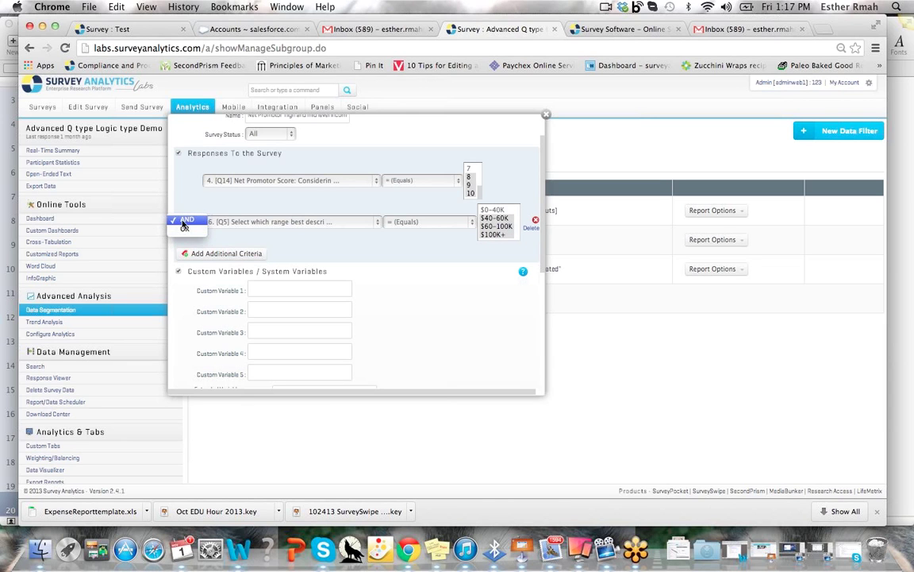
{"action": "left_click", "coordinate": [183, 223]}
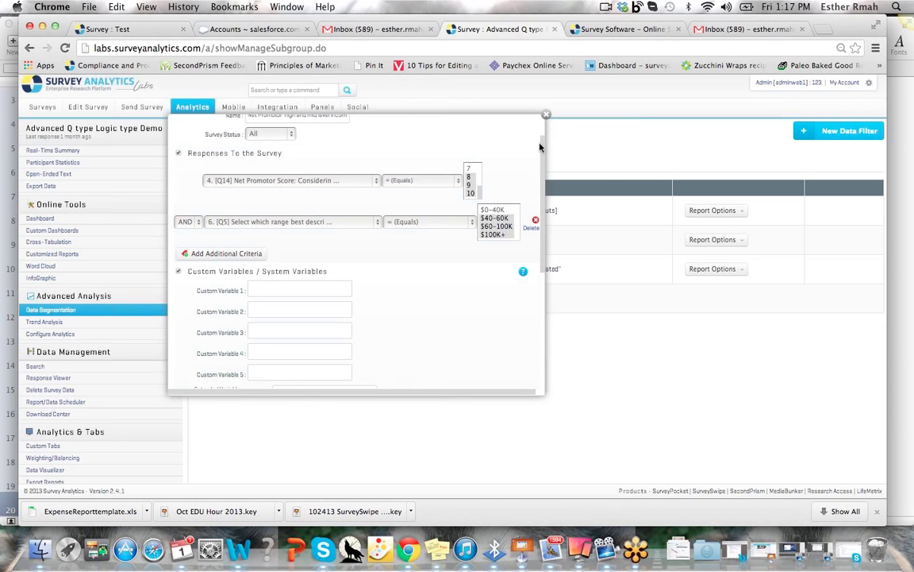
{"action": "left_click_drag", "start_coordinate": [540, 146], "coordinate": [536, 112]}
{"action": "scroll", "coordinate": [524, 270], "scroll_direction": "down", "scroll_amount": 5}
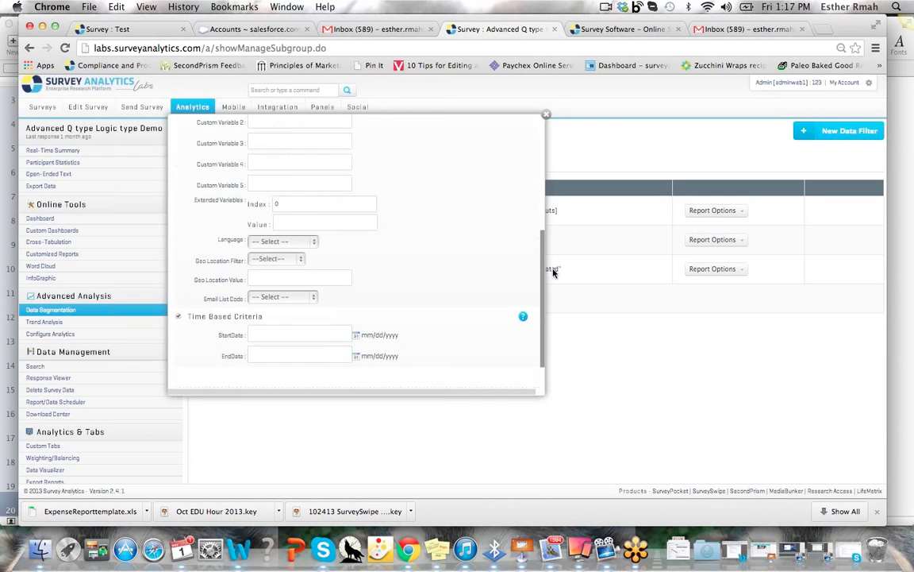
{"action": "scroll", "coordinate": [532, 333], "scroll_direction": "down", "scroll_amount": 2}
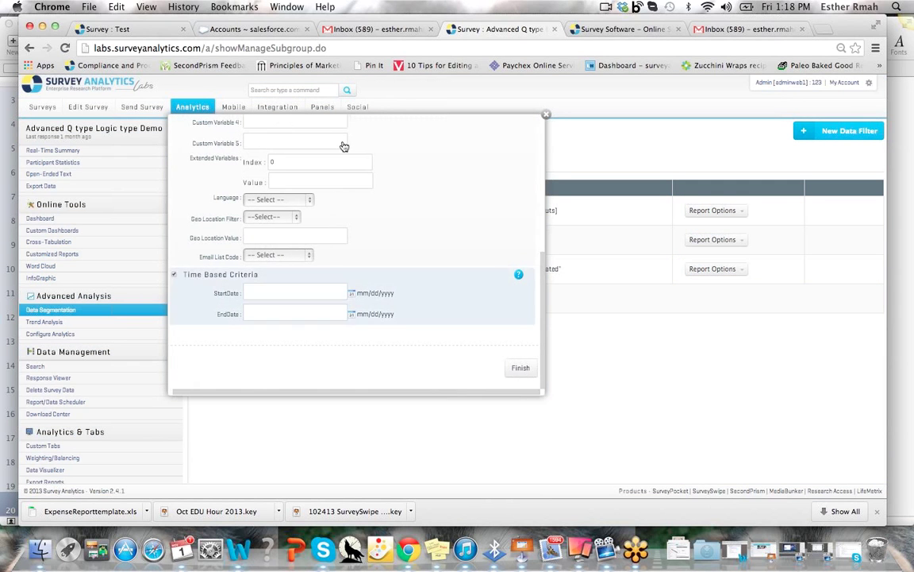
{"action": "left_click", "coordinate": [520, 368]}
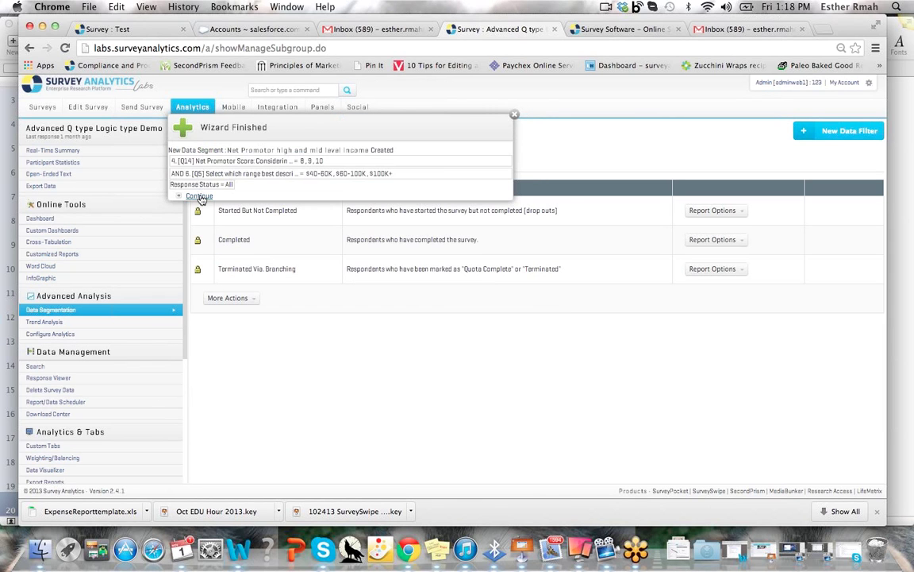
- Continue from the Wizard Finished popup to Current Data Filters, showing the new 10-response filter
{"action": "left_click", "coordinate": [201, 197]}
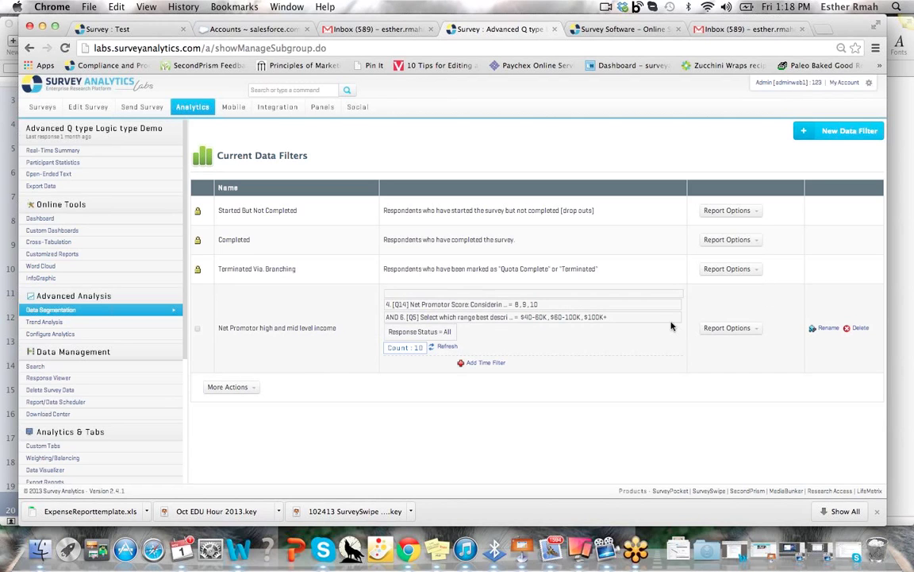
- View the new filter's Summary Report: 10 started, 7 completed, 70% completion
{"action": "left_click", "coordinate": [719, 331]}
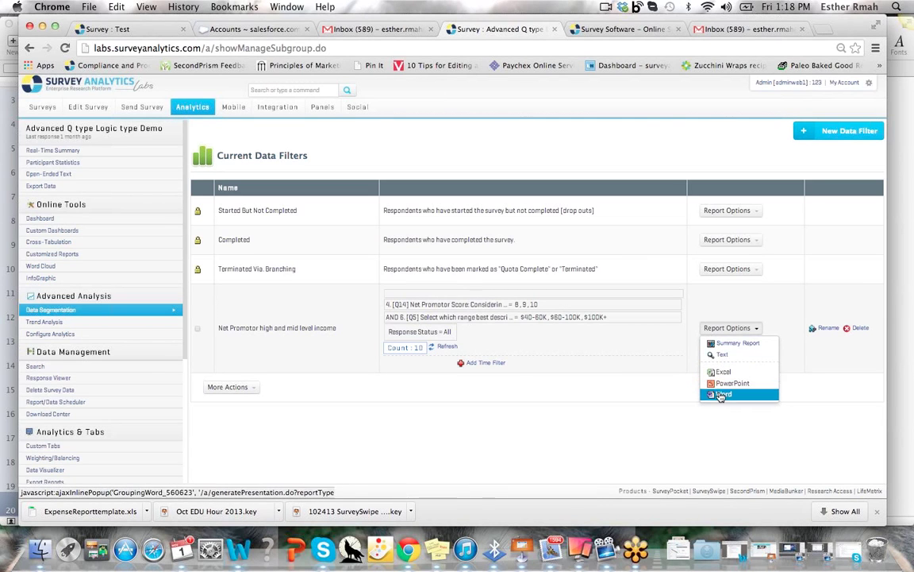
{"action": "left_click", "coordinate": [729, 344]}
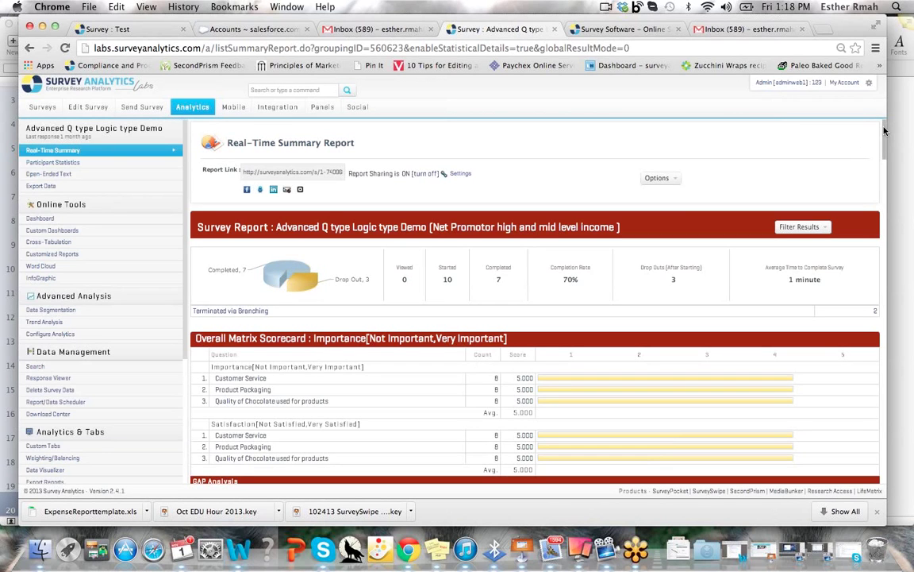
{"action": "left_click_drag", "start_coordinate": [885, 129], "coordinate": [883, 139]}
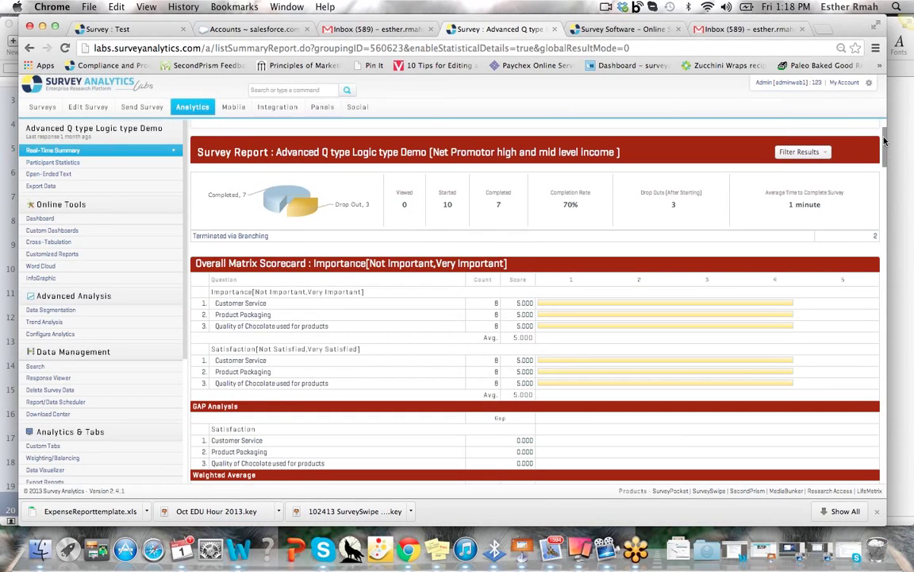
{"action": "left_click_drag", "start_coordinate": [885, 141], "coordinate": [884, 185]}
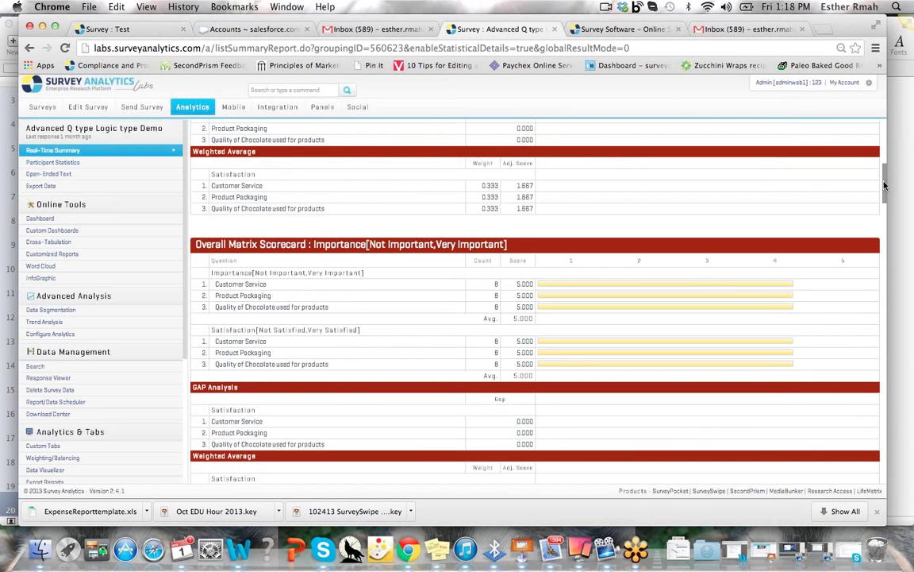
{"action": "left_click_drag", "start_coordinate": [886, 185], "coordinate": [885, 209]}
{"action": "scroll", "coordinate": [885, 209], "scroll_direction": "up", "scroll_amount": 5}
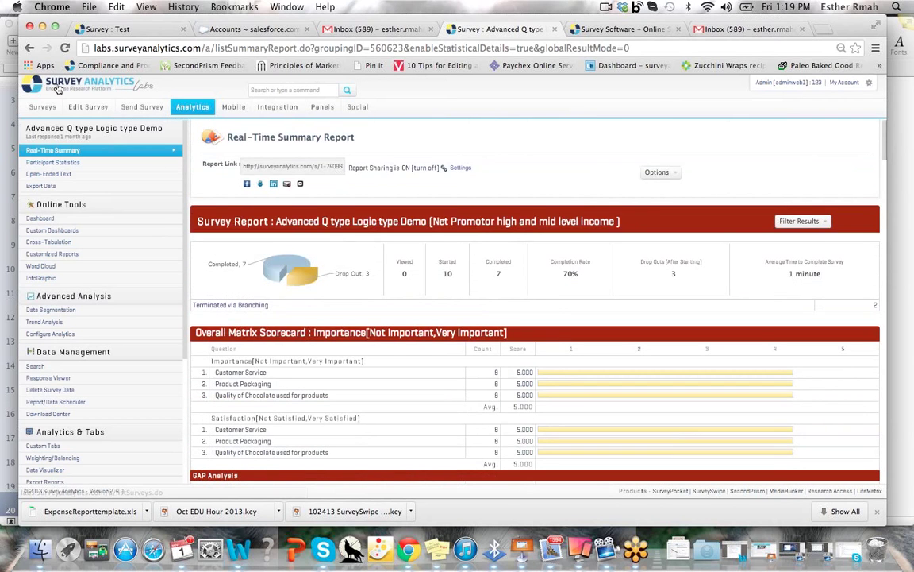
- Browse the survey Dashboard charts, then go to the InfoGraphic page
{"action": "left_click", "coordinate": [54, 219]}
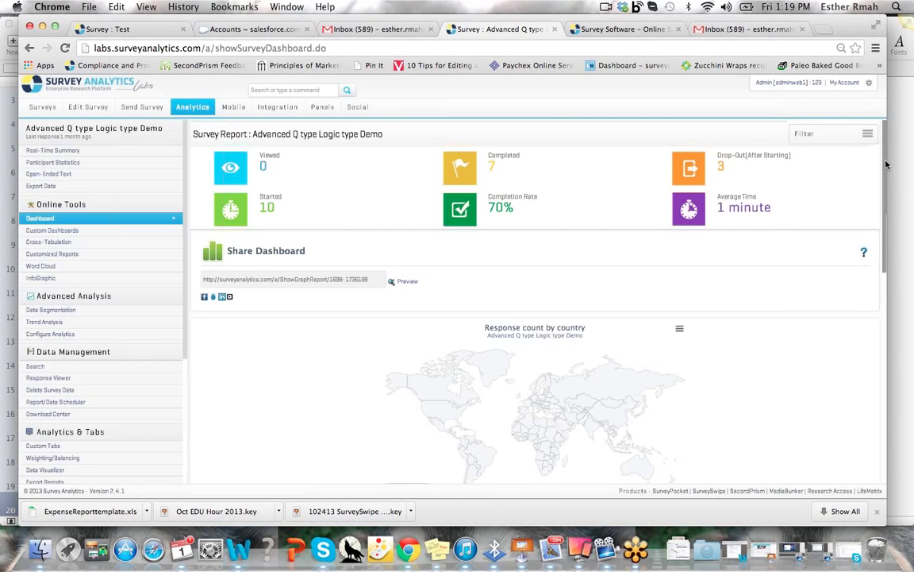
{"action": "scroll", "coordinate": [889, 177], "scroll_direction": "down", "scroll_amount": 1}
{"action": "left_click_drag", "start_coordinate": [888, 176], "coordinate": [903, 406]}
{"action": "scroll", "coordinate": [508, 381], "scroll_direction": "down", "scroll_amount": 5}
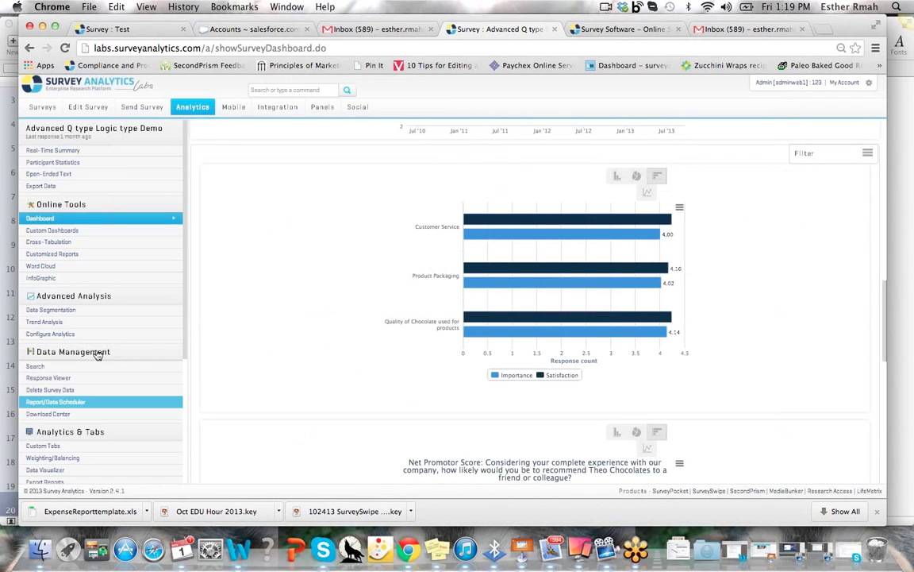
{"action": "left_click", "coordinate": [45, 278]}
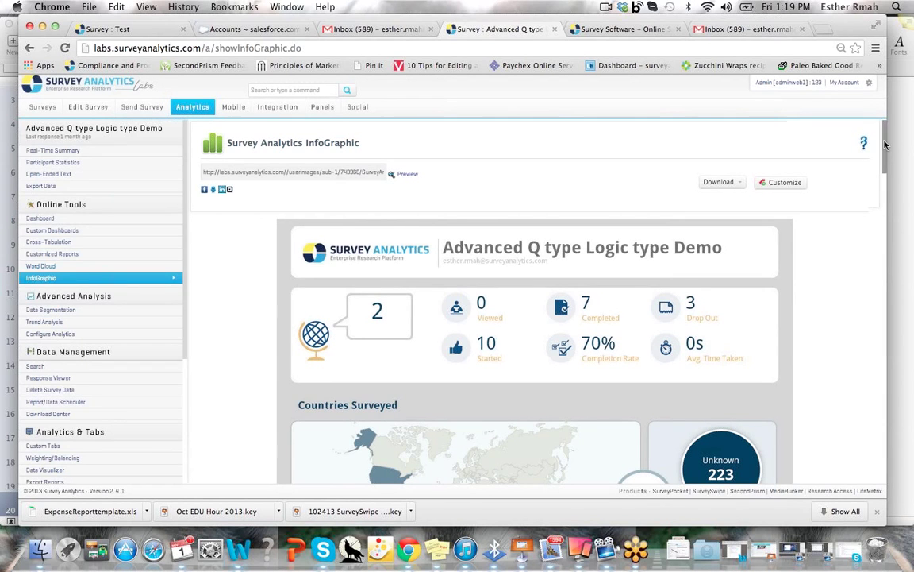
- Scroll the infographic to the Countries Surveyed map and return to Data Segmentation
{"action": "mouse_move", "coordinate": [885, 143]}
{"action": "left_mouse_down"}
{"action": "mouse_move", "coordinate": [886, 211]}
{"action": "mouse_move", "coordinate": [887, 151]}
{"action": "left_mouse_up"}
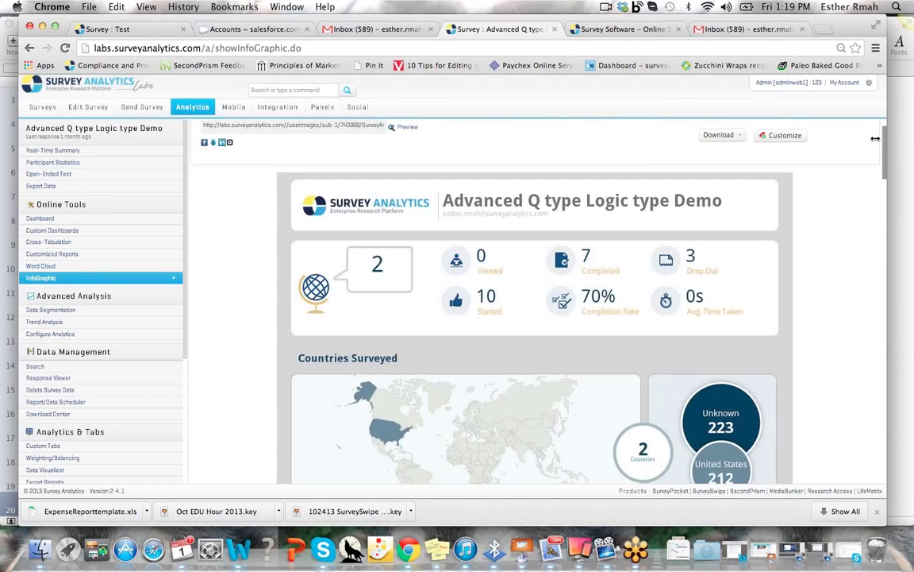
{"action": "left_click", "coordinate": [55, 315]}
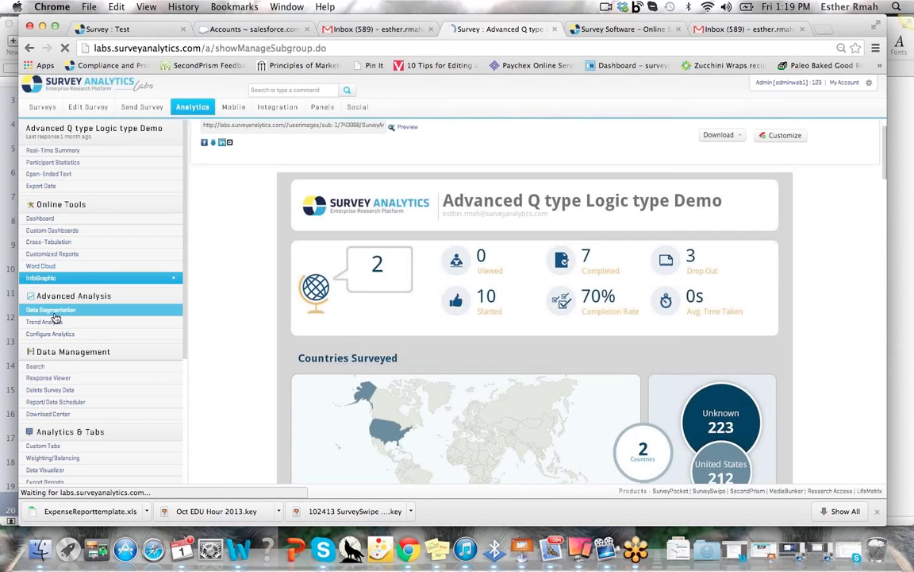